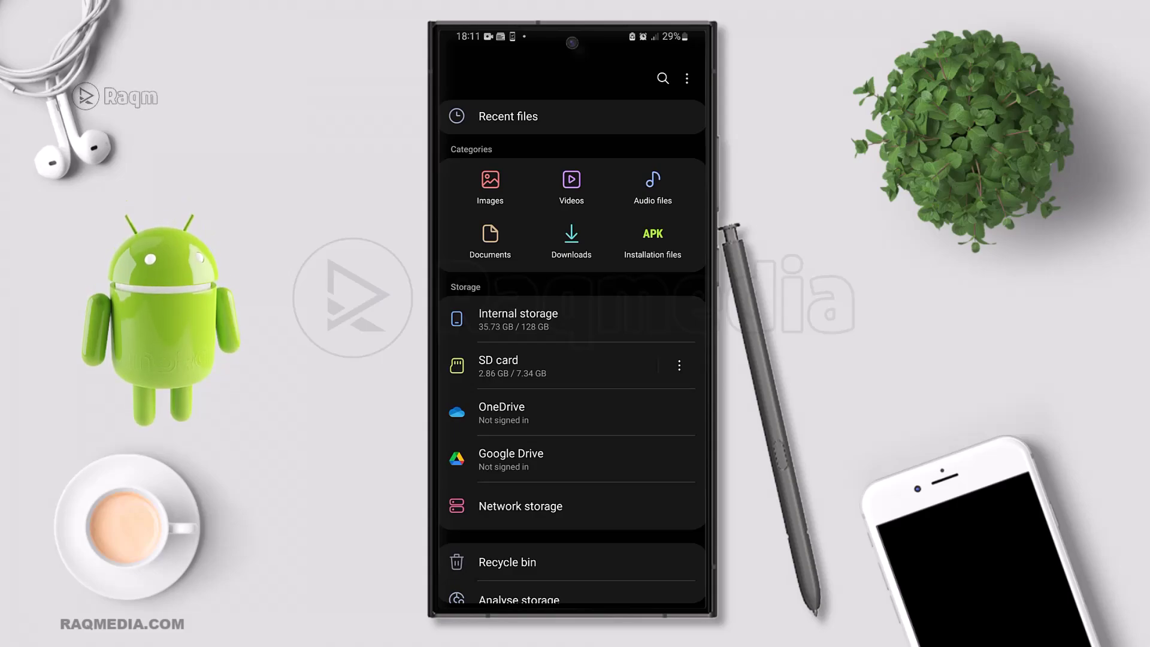
Unmount the SD card from its three-dot menu, then mount it again to show 2.86 GB / 7.34 GB.
click(678, 366)
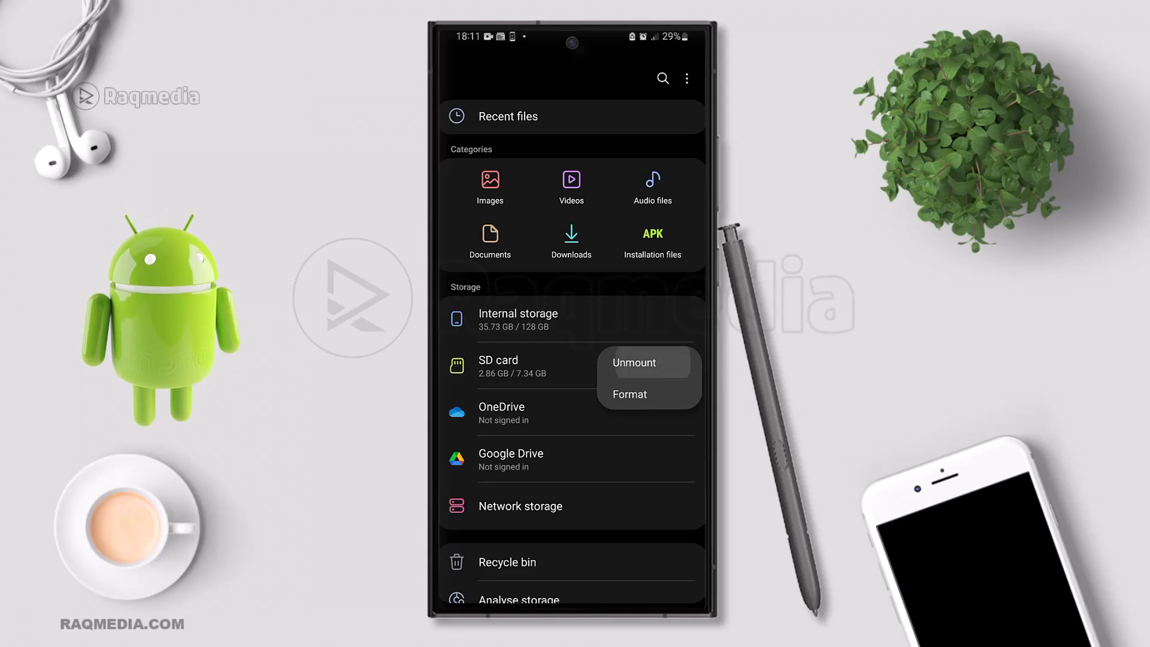
click(635, 362)
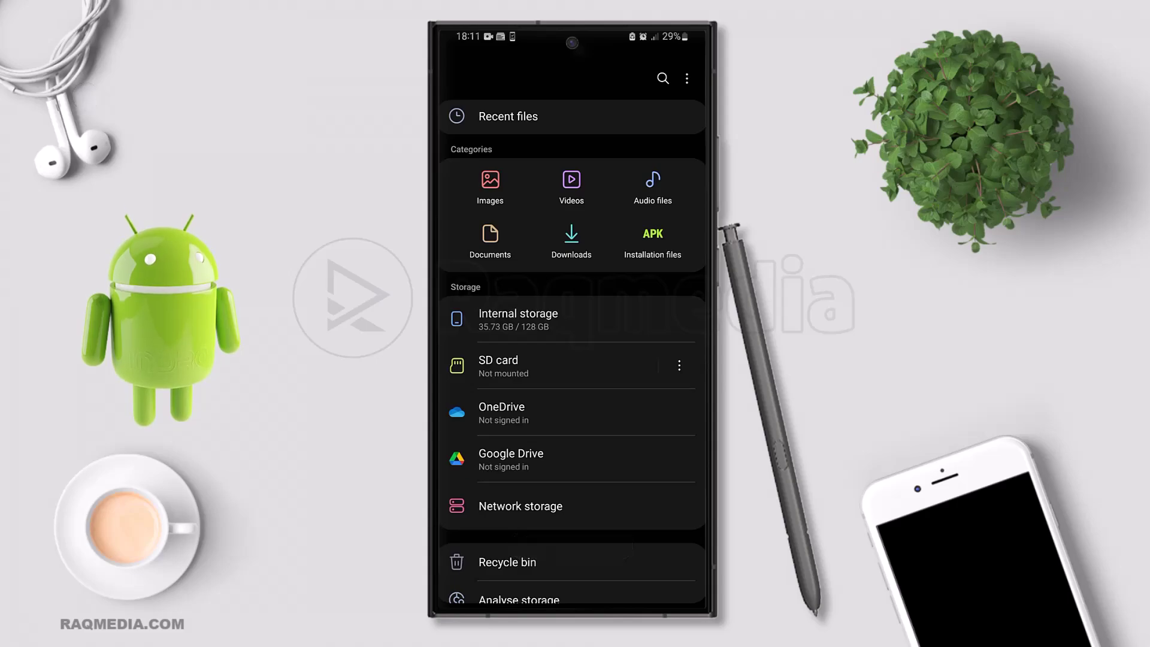
click(678, 365)
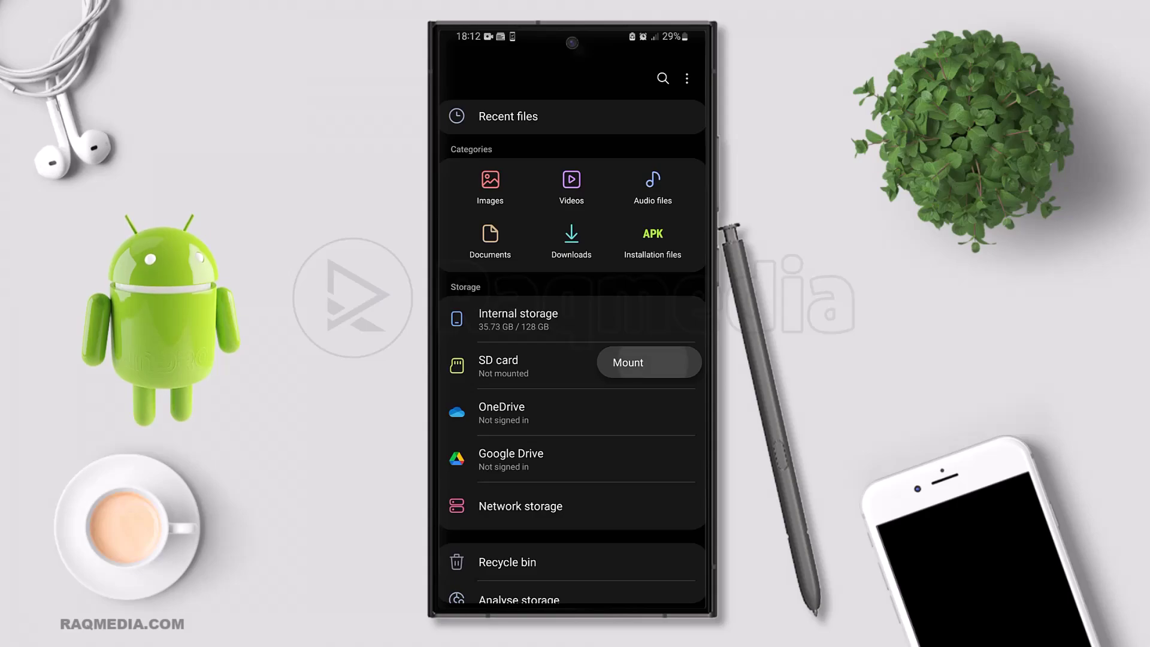
click(628, 363)
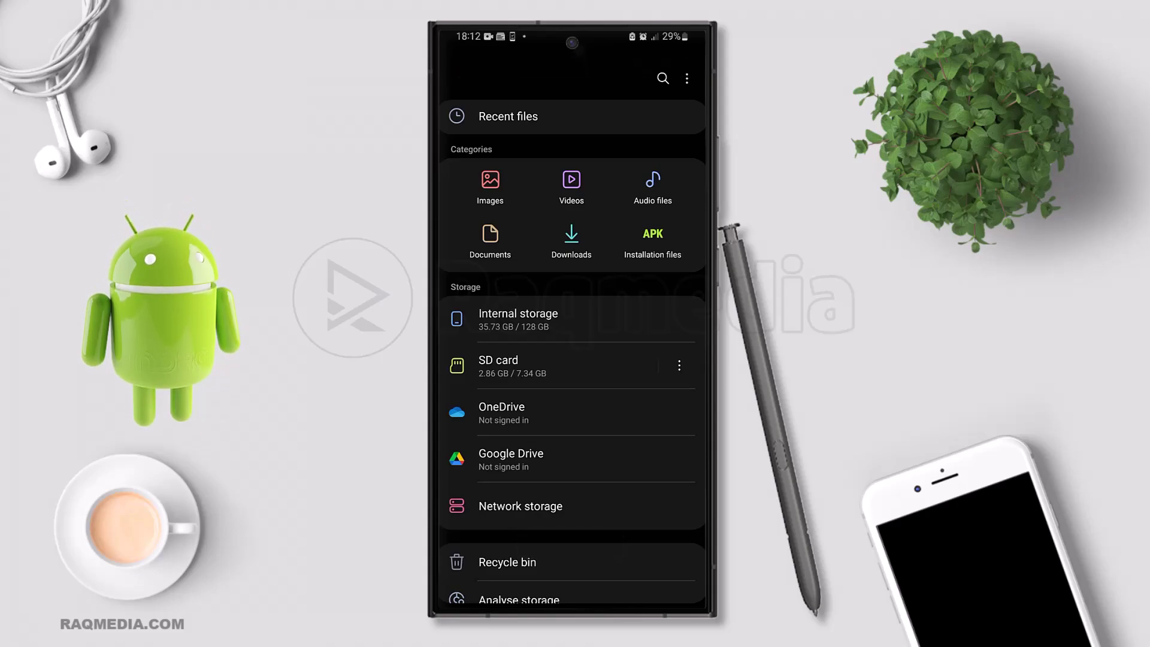
Pull down the notification shade over My Files after the SD card write warning.
drag(572, 37, 572, 360)
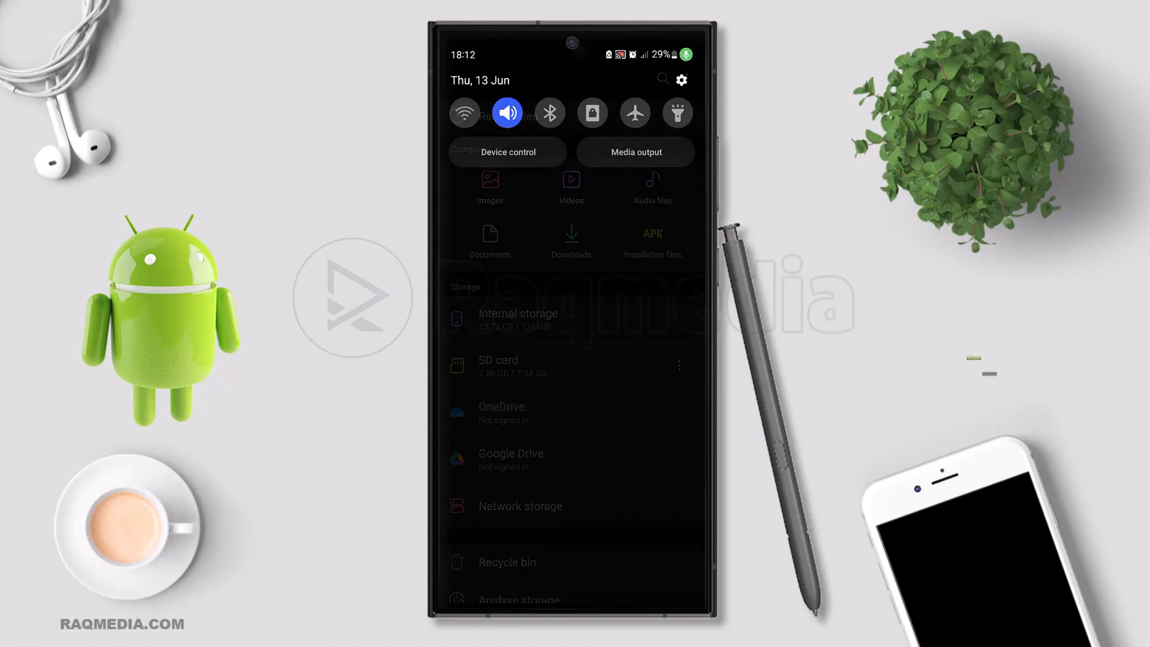